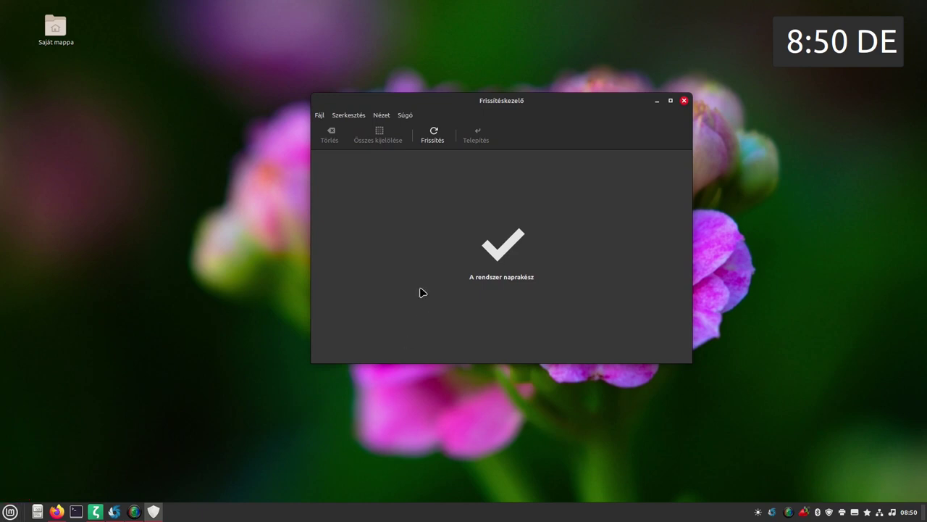
Refresh the update list, then open the Linux kernels window past its warning and show the 5.15 series
click(434, 137)
click(379, 117)
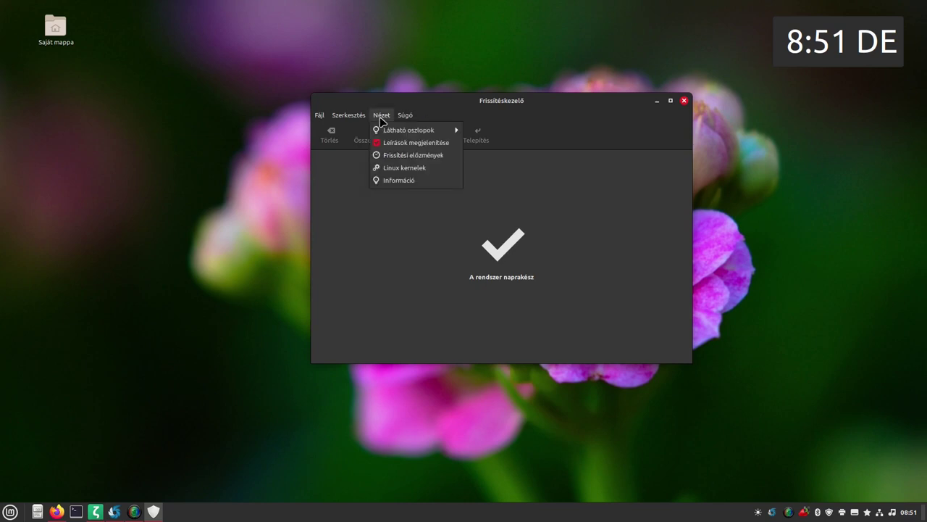
click(389, 170)
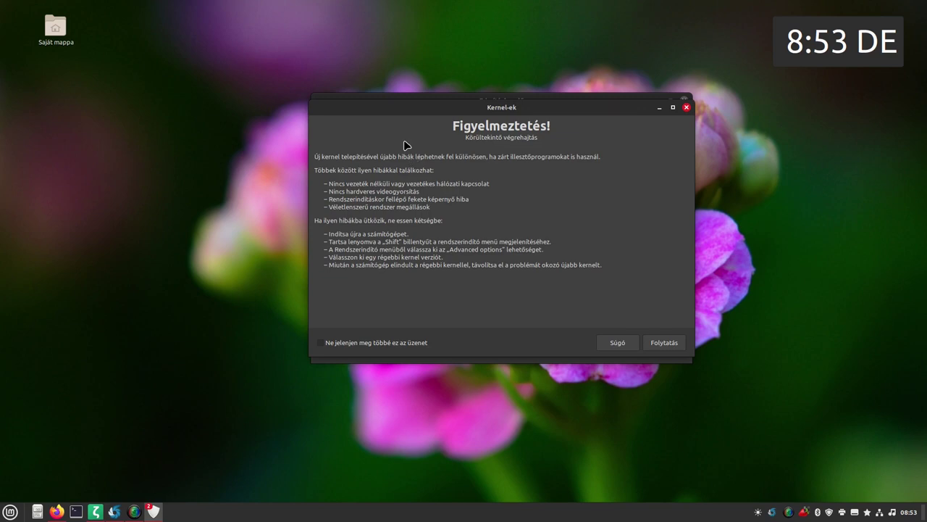
click(664, 345)
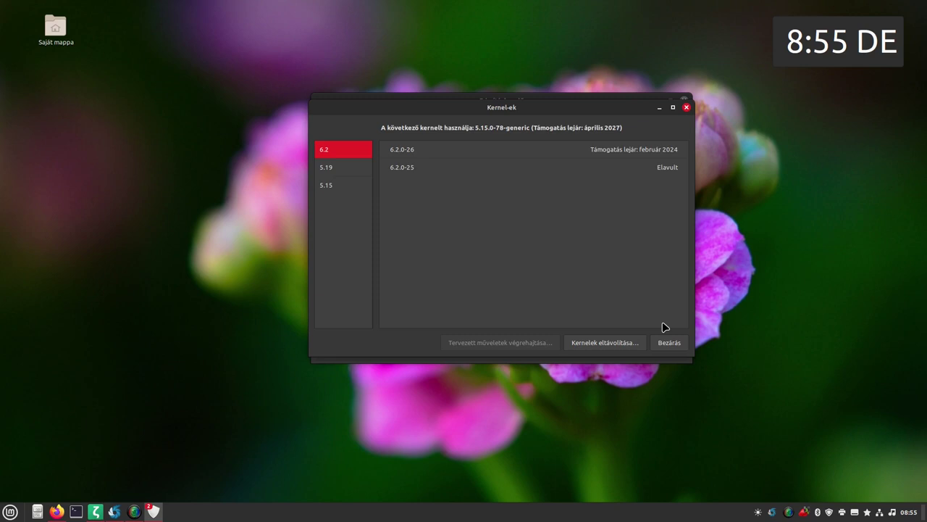
click(337, 194)
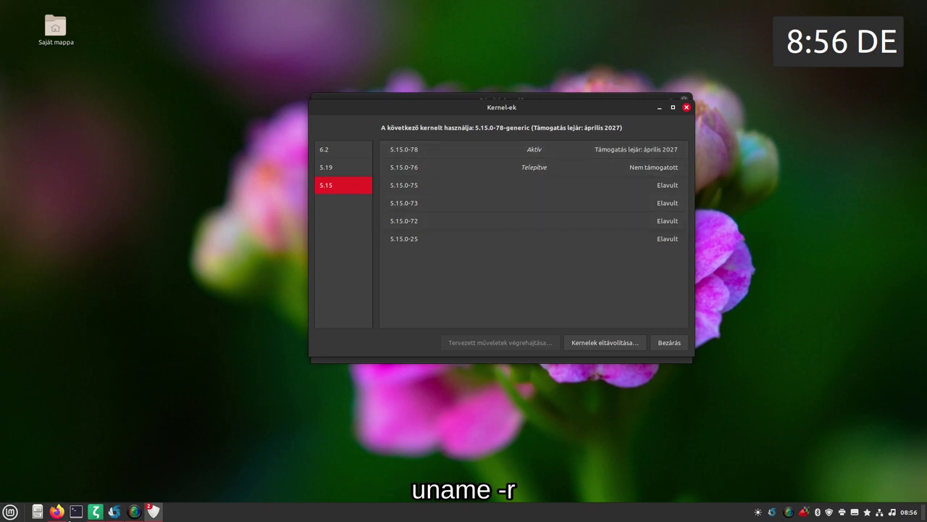
Check the running kernel version with uname -r in a terminal, and close the terminal
mouse_move(112, 517)
click(77, 512)
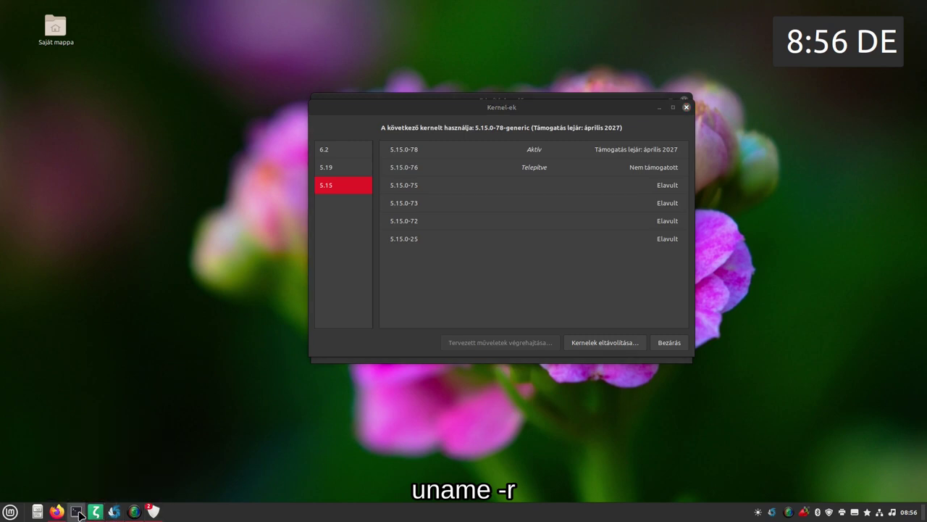
text(una)
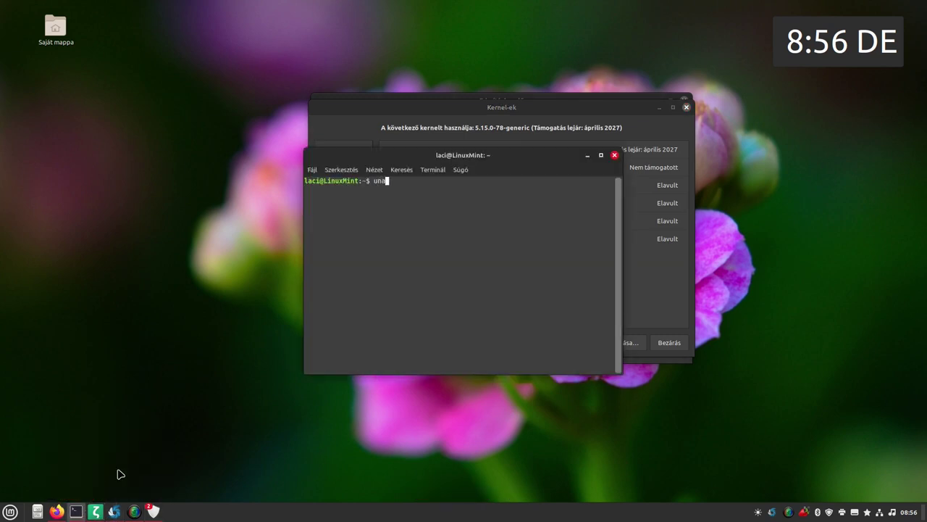
text(me -r)
key(Return)
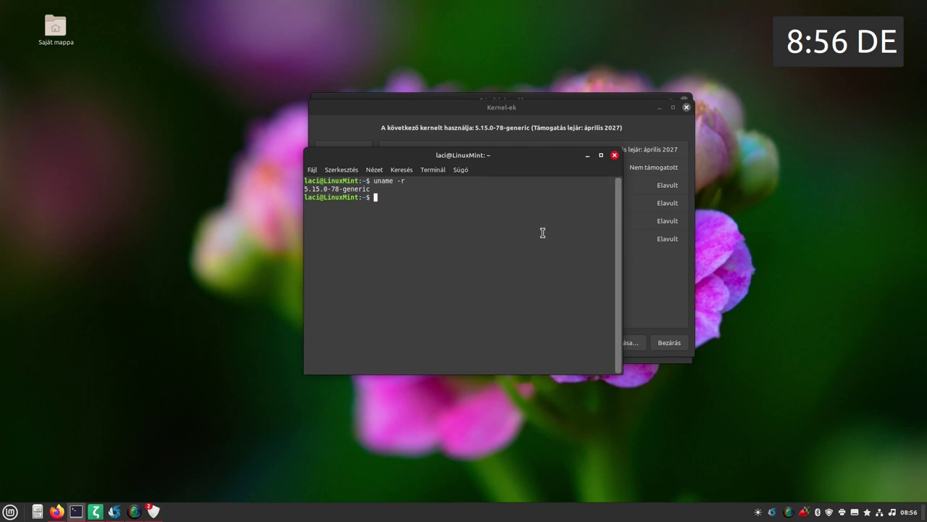
click(614, 155)
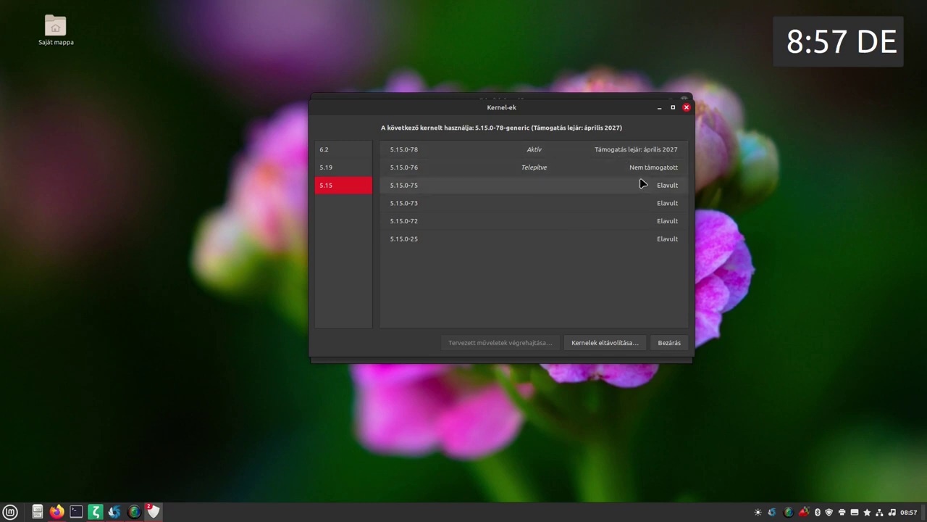
Remove the old 5.15.0-76-generic kernel, authenticate with the account password and expand the removal details
click(587, 344)
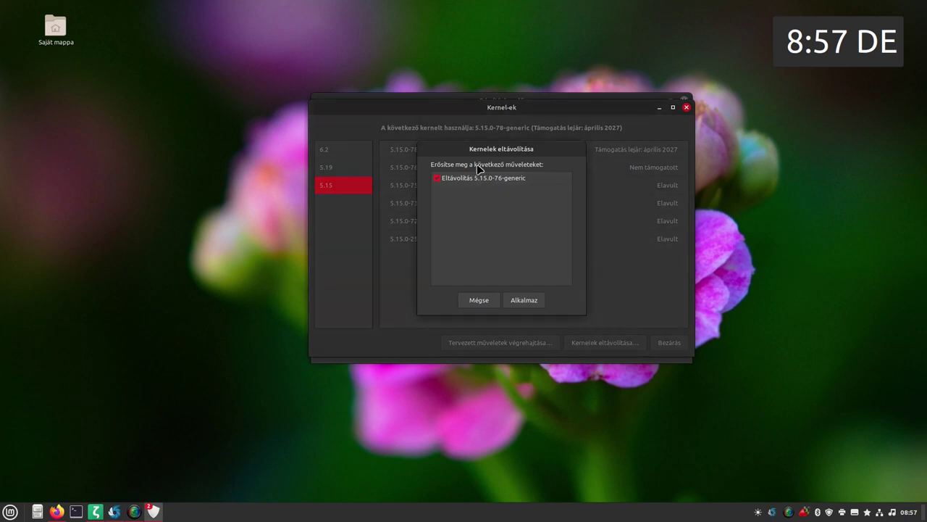
click(523, 302)
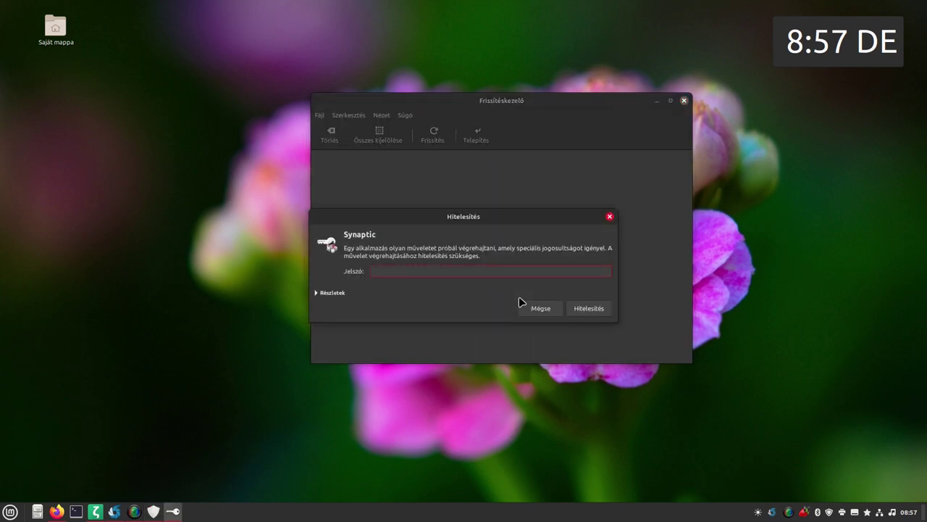
text(•••)
click(585, 309)
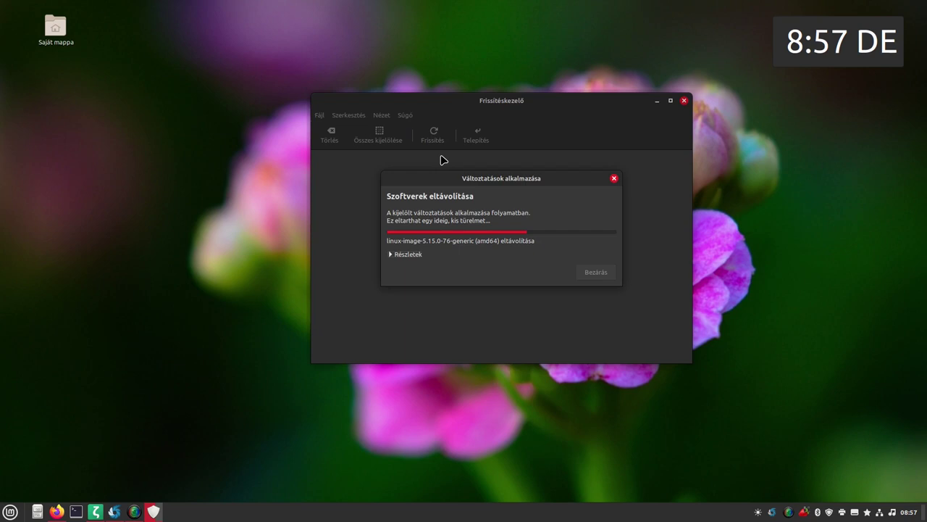
click(391, 254)
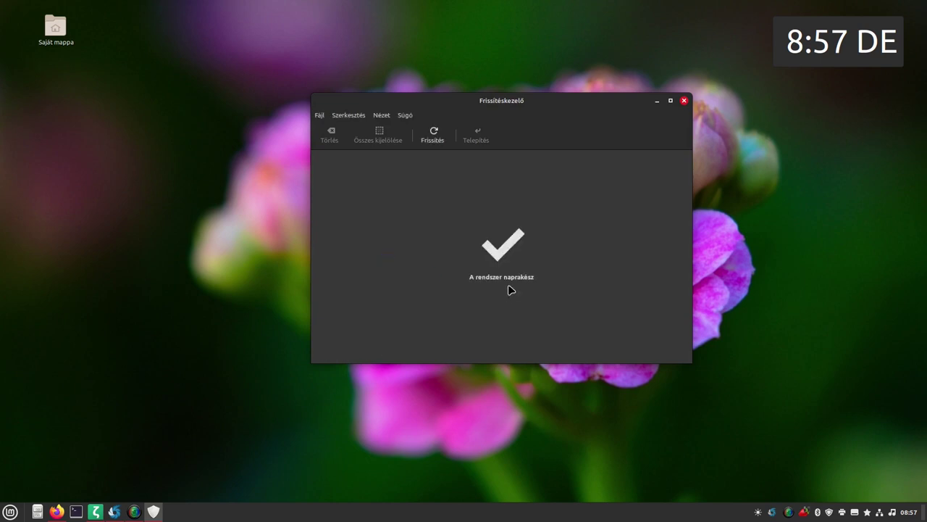
Reopen the Linux kernels window and examine the kernels listed under the 5.15 and 5.19 series
click(383, 116)
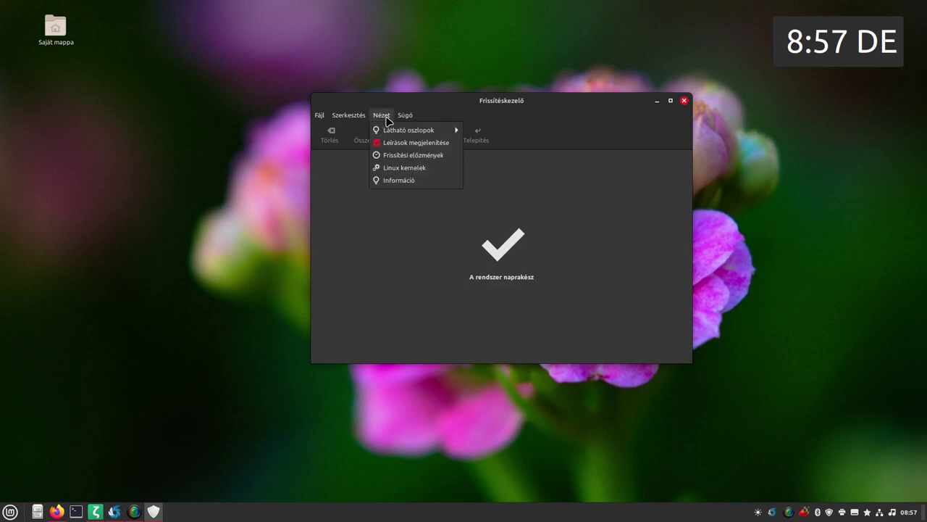
click(386, 171)
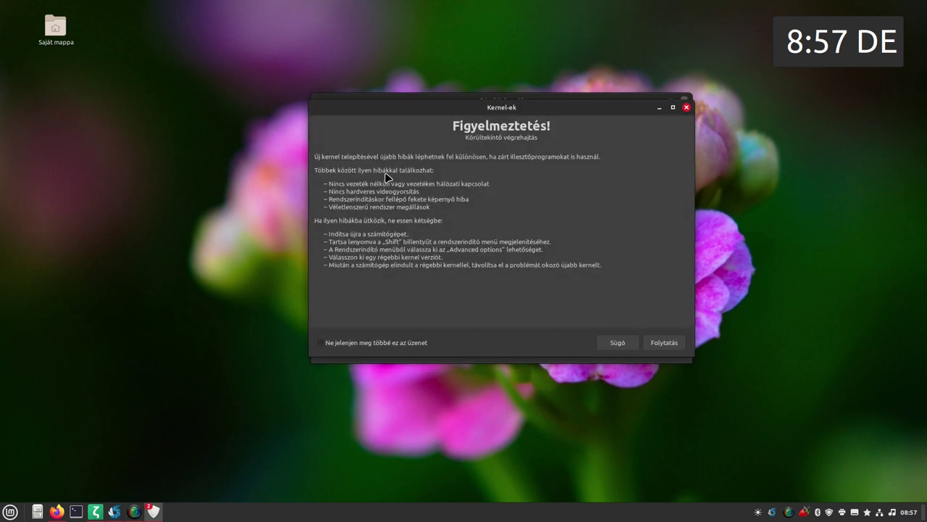
click(655, 343)
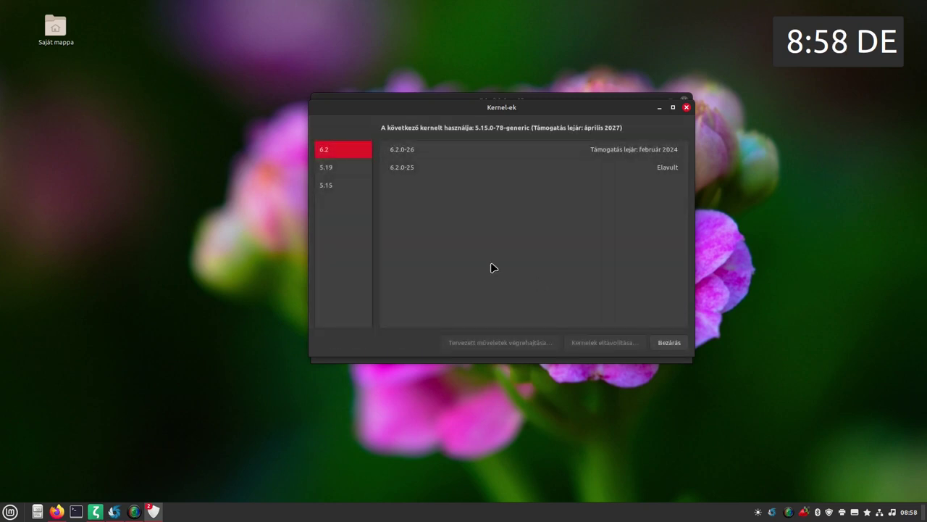
click(322, 186)
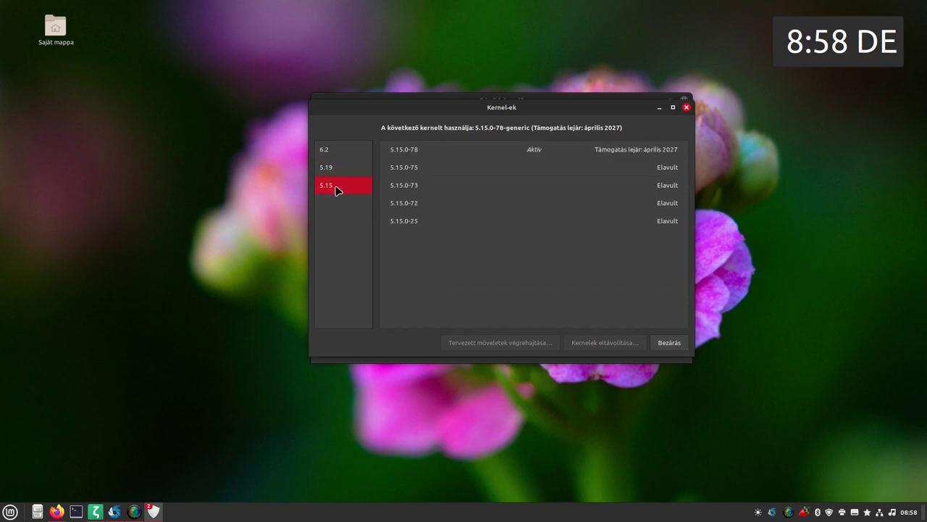
click(337, 175)
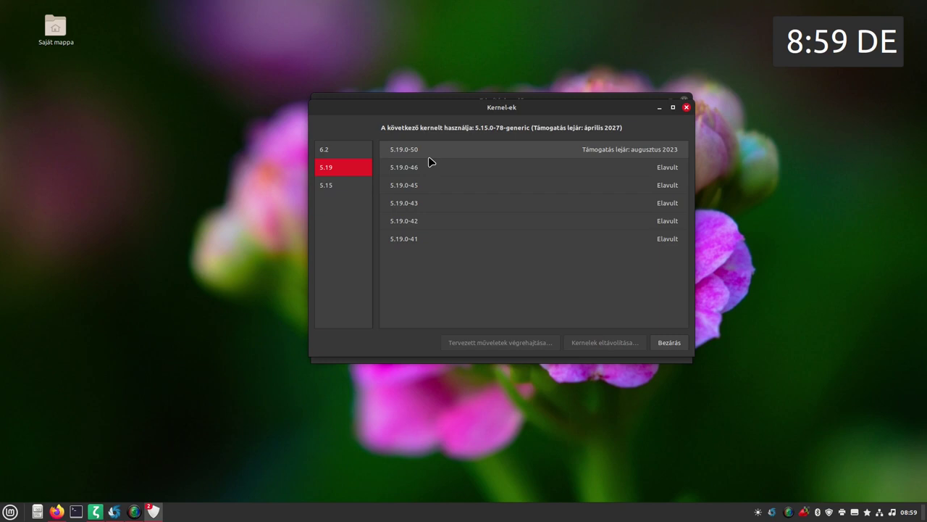
Install kernel 6.2.0-26 from the 6.2 series, confirm the installation and expand its progress details
click(362, 154)
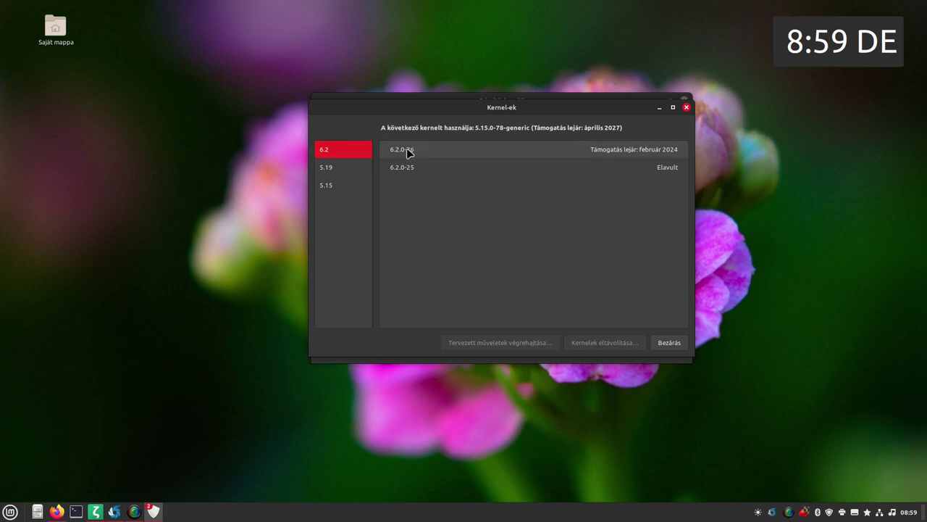
click(409, 151)
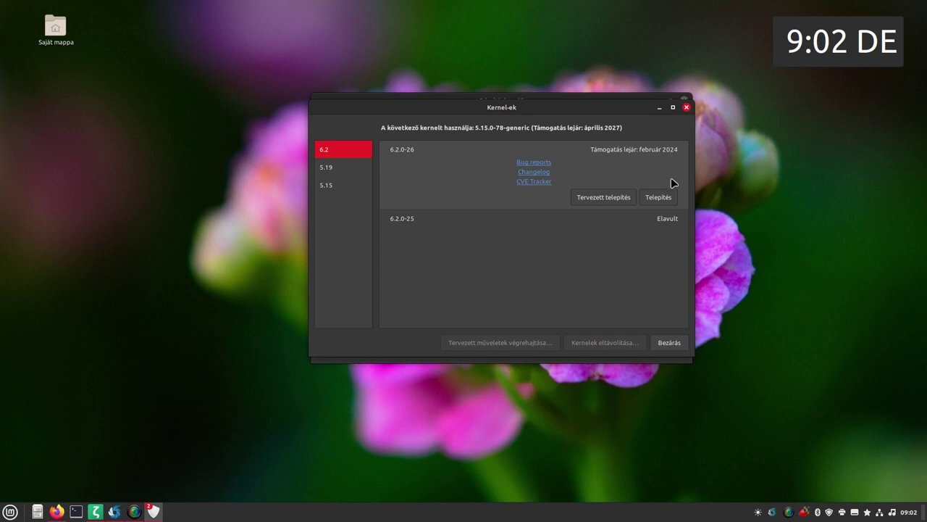
click(671, 203)
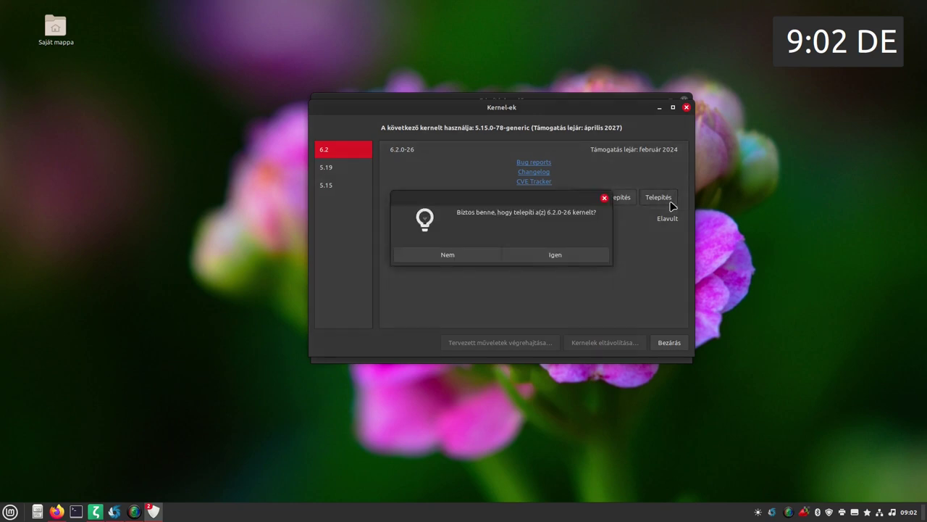
click(566, 259)
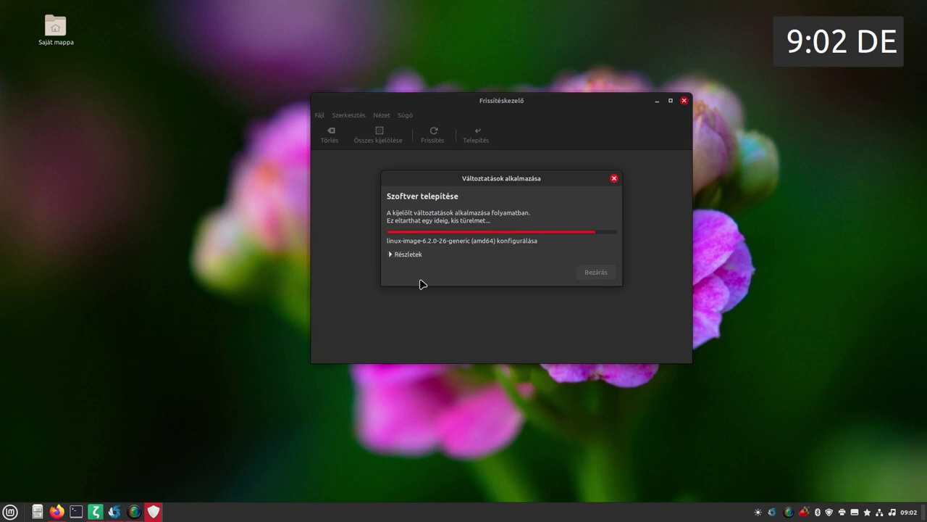
click(391, 254)
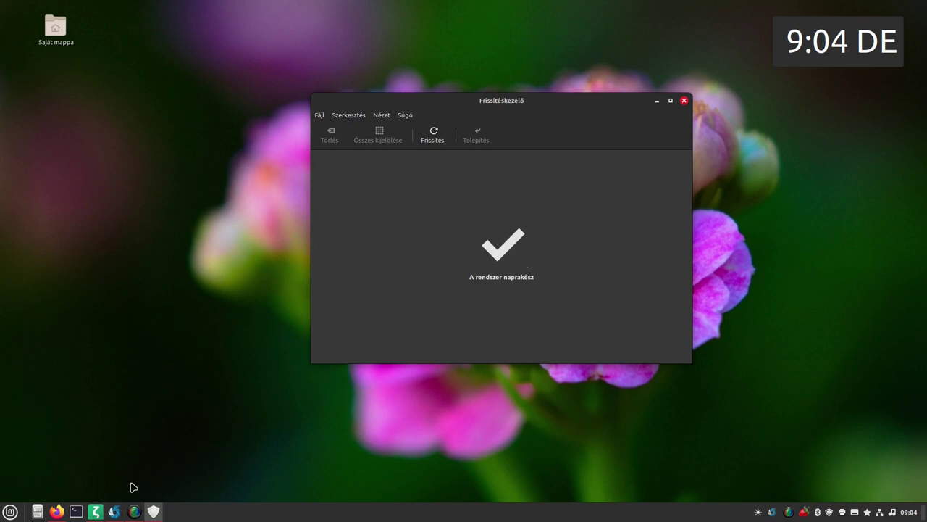
Open a terminal, maximize its window and enlarge the text by several zoom levels
click(77, 511)
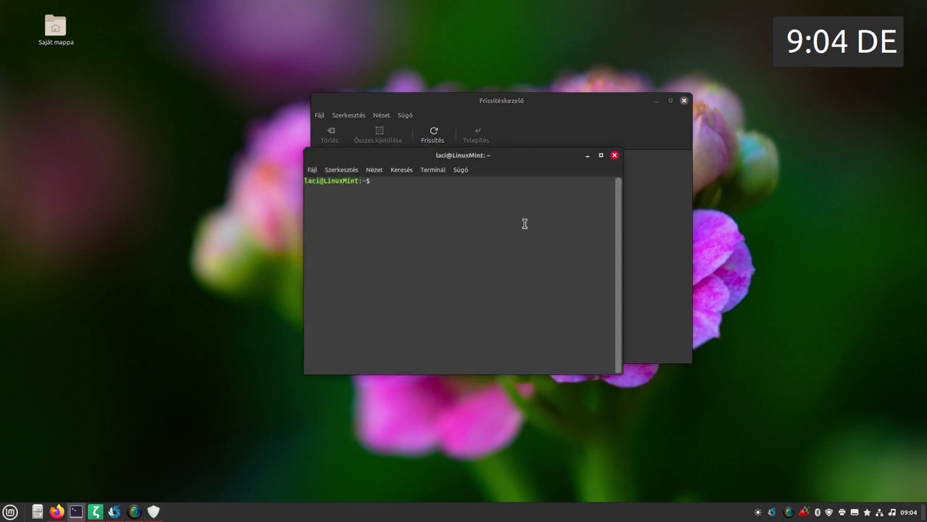
click(601, 156)
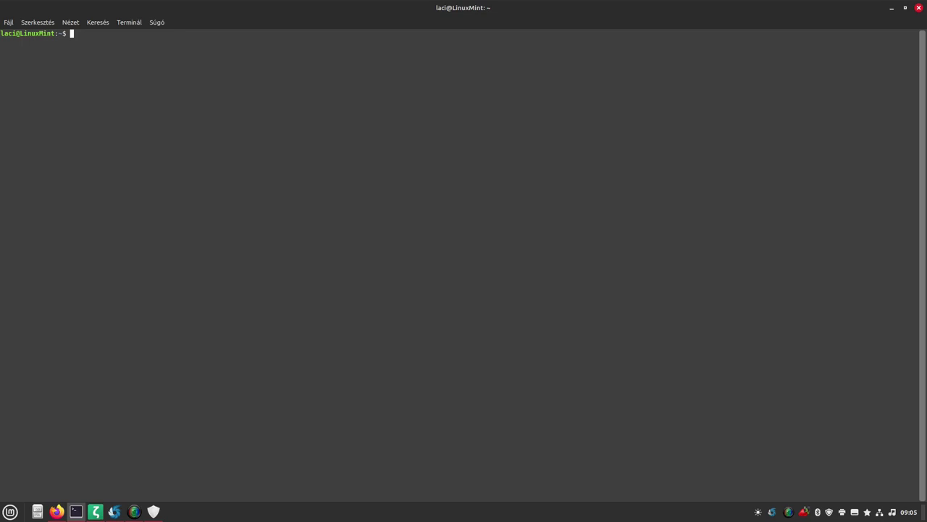
key(ctrl+plus)
key(ctrl+plus)
key(ctrl+plus)
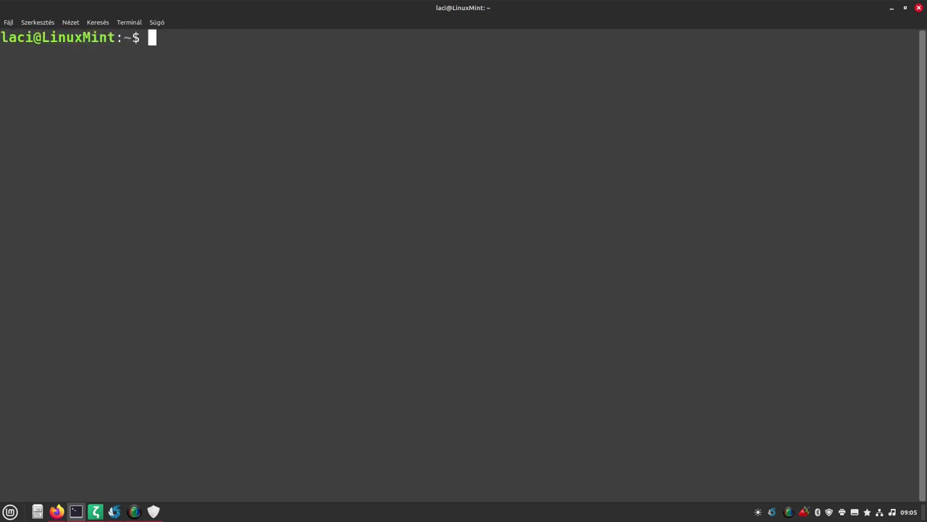
key(ctrl+plus)
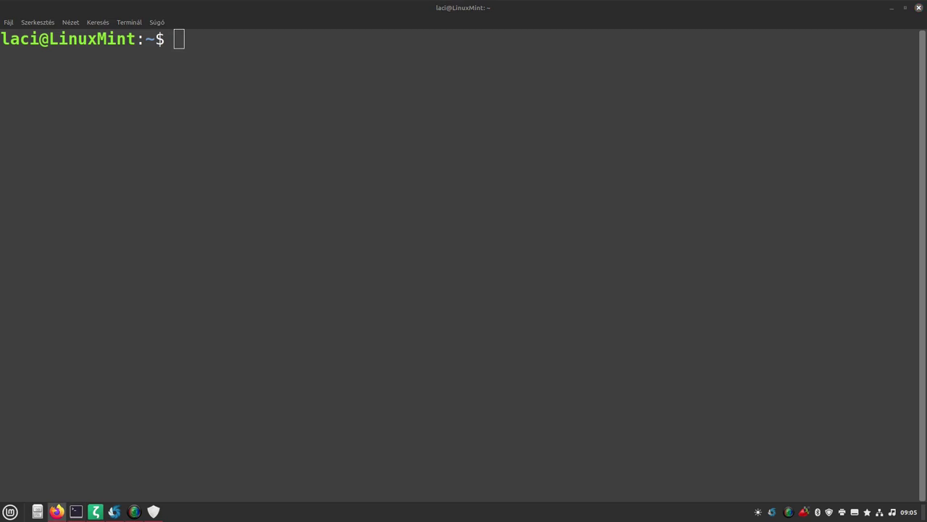
Run sudo apt update && sudo apt upgrade in the terminal, entering the account password for sudo
middle_click(205, 83)
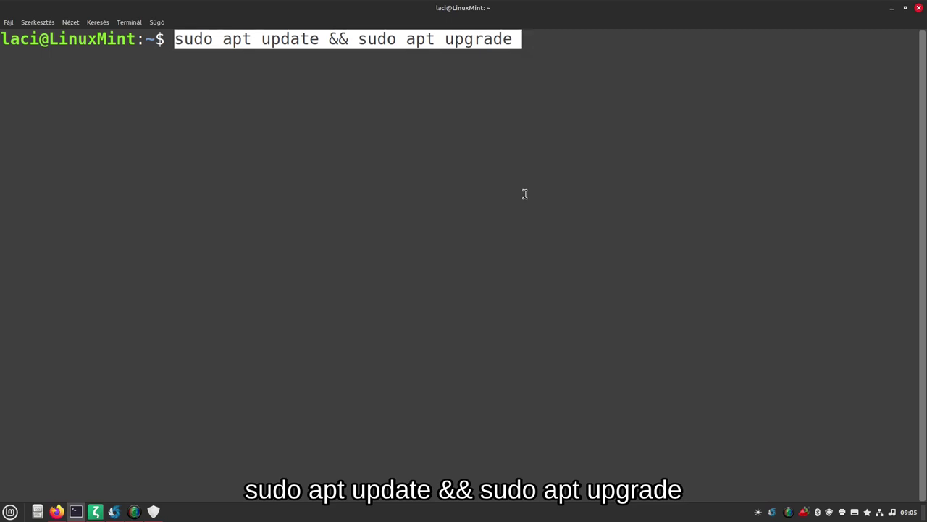
key(Return)
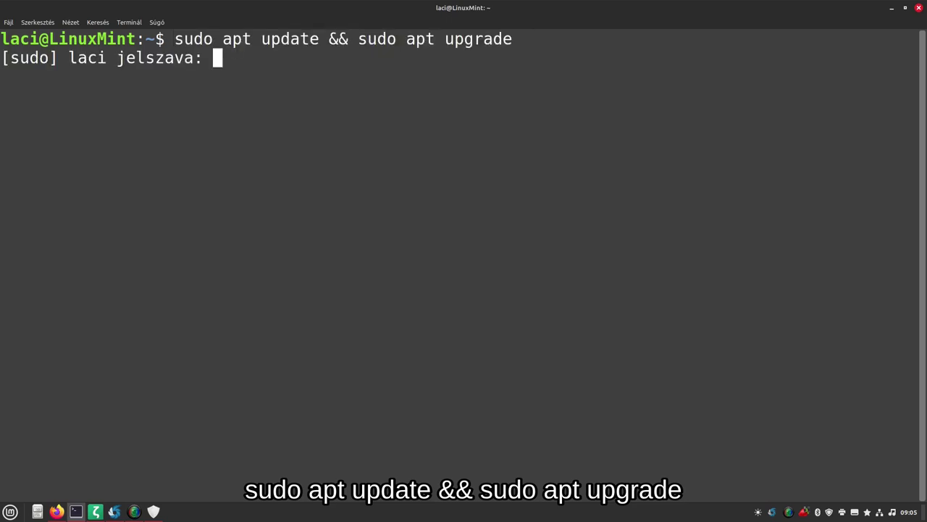
text(***)
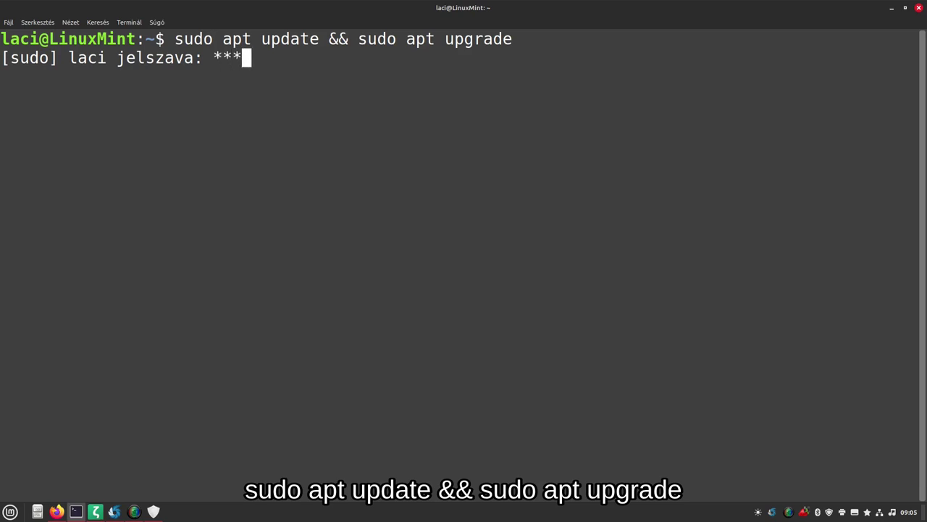
key(Return)
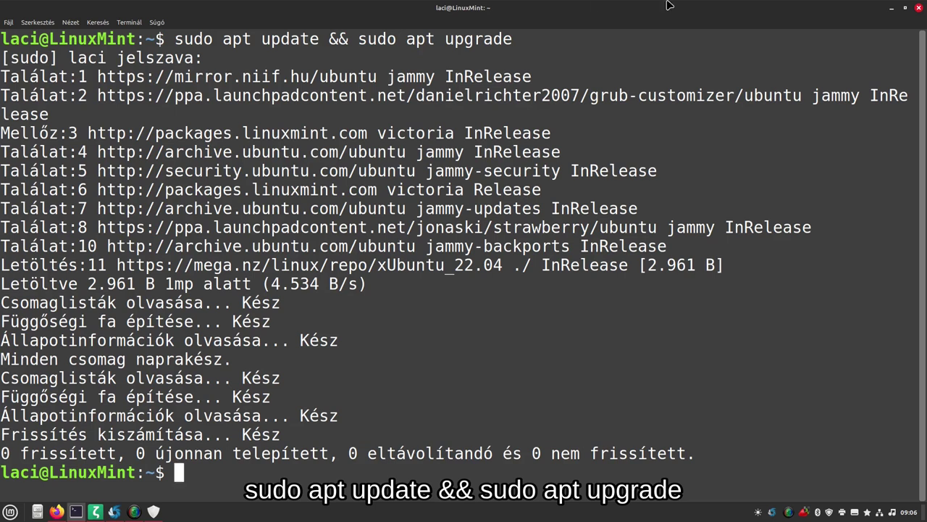
Run sudo add-apt-repository ppa:canonical-kernel-team/ppa to add the Canonical kernel team repository
click(55, 512)
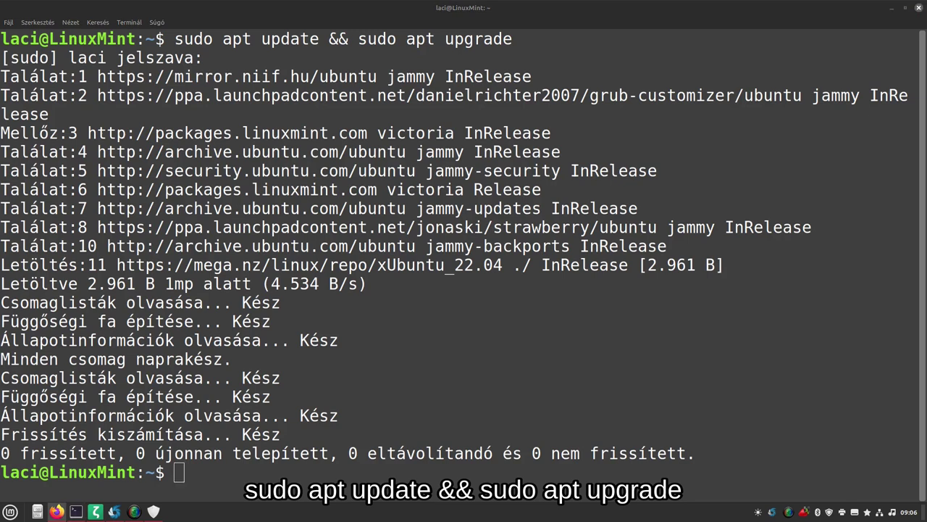
middle_click(226, 453)
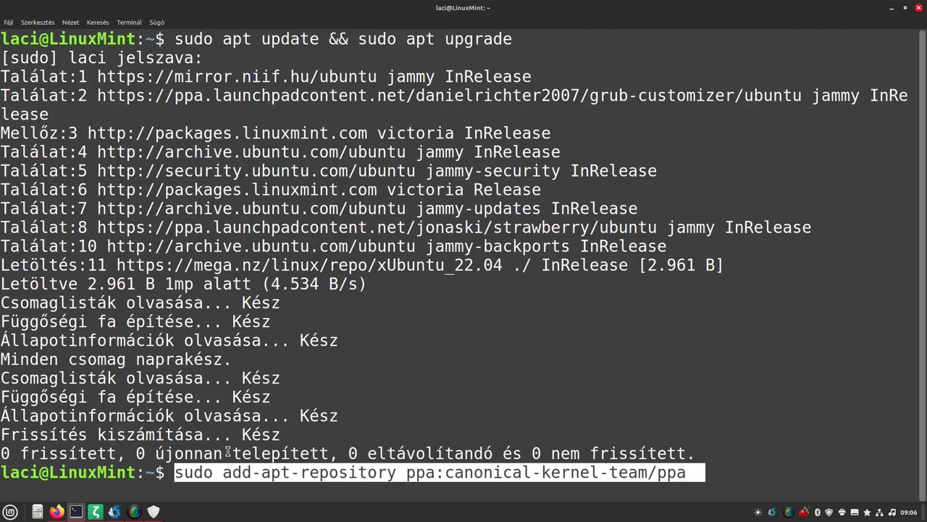
key(Return)
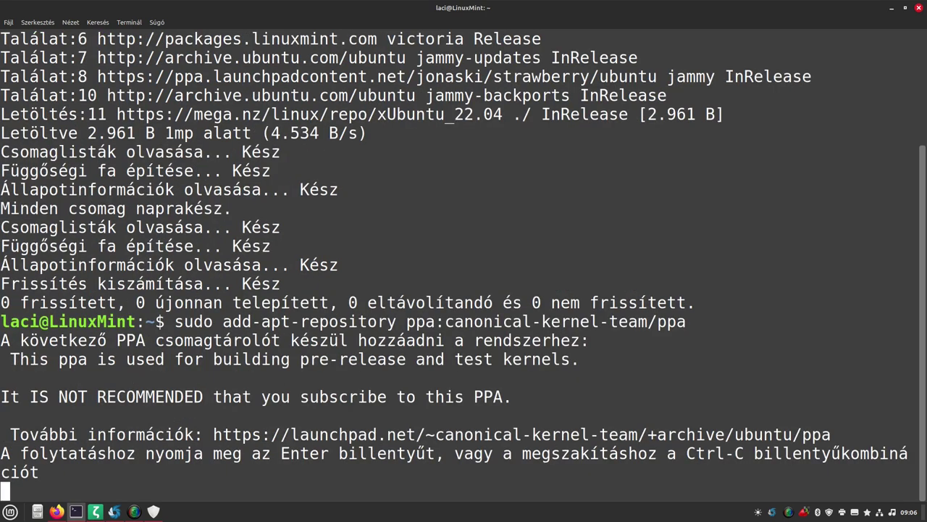